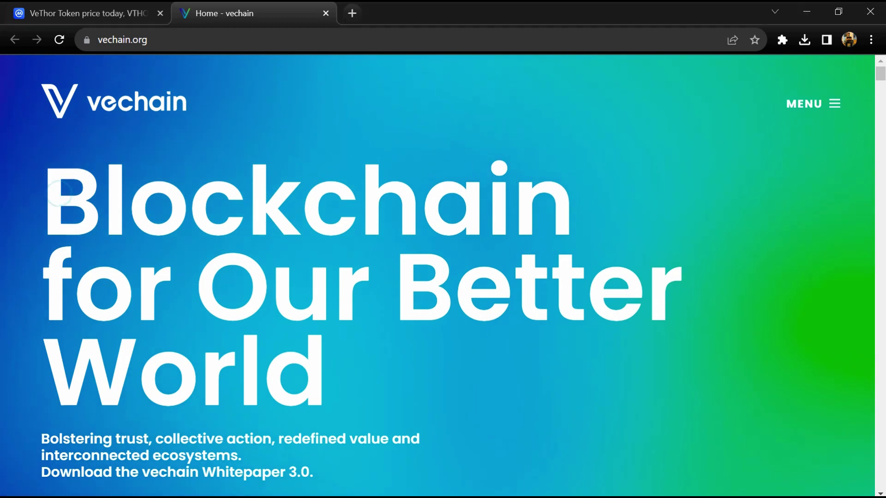
- Highlight the Better World headline, trust line, Web 3 and Journey paragraphs while reading down
drag(43, 166, 321, 365)
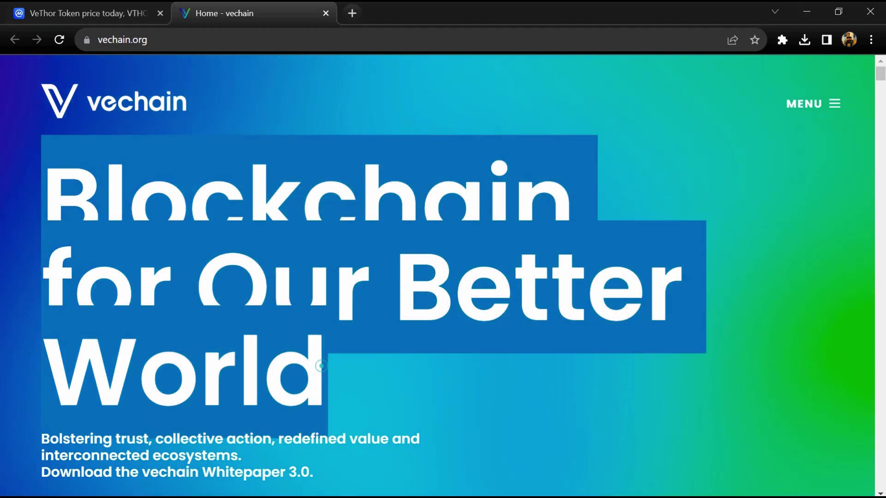
click(321, 365)
scroll(322, 367, down, 3)
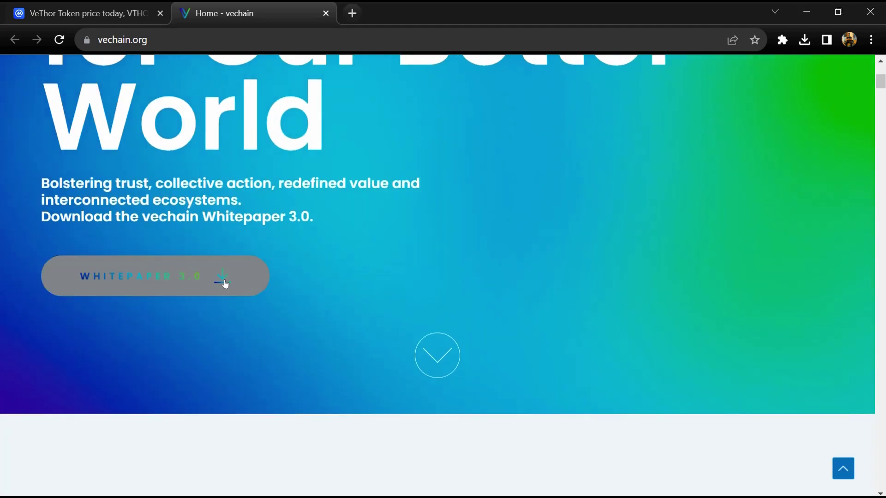
triple_click(162, 184)
click(163, 191)
scroll(163, 191, down, 3)
scroll(443, 277, down, 3)
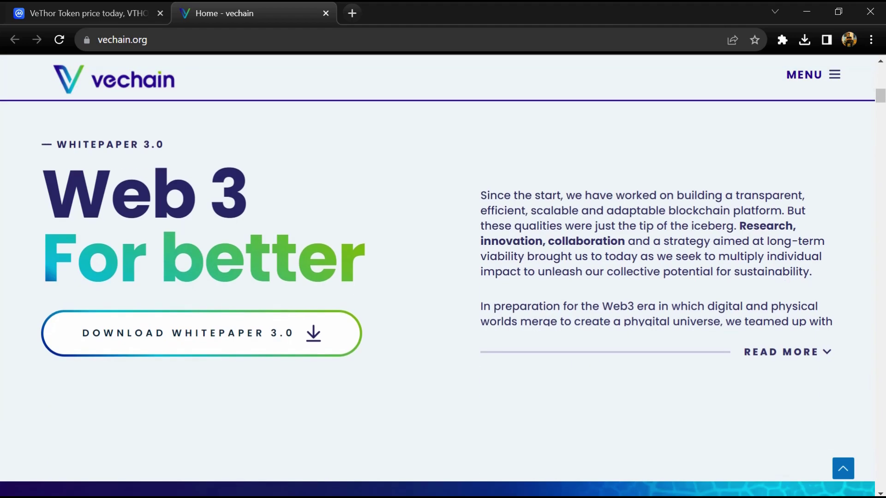
triple_click(506, 217)
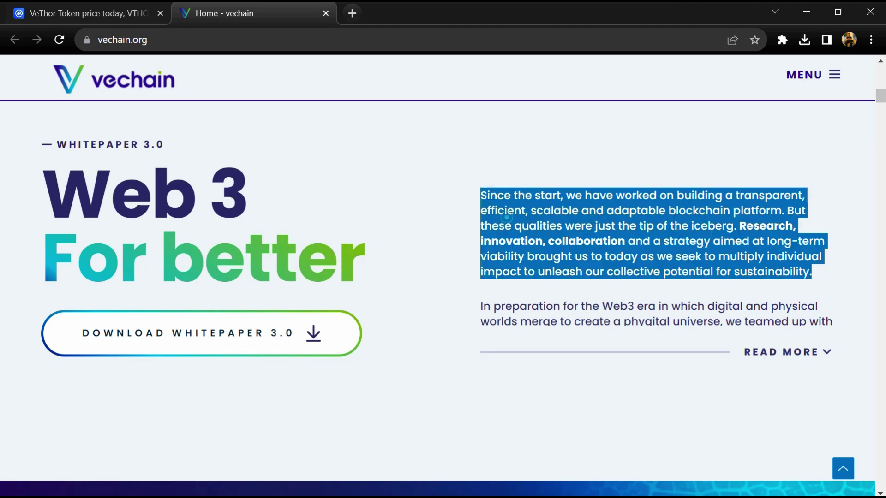
click(507, 217)
scroll(507, 218, down, 3)
scroll(443, 297, down, 3)
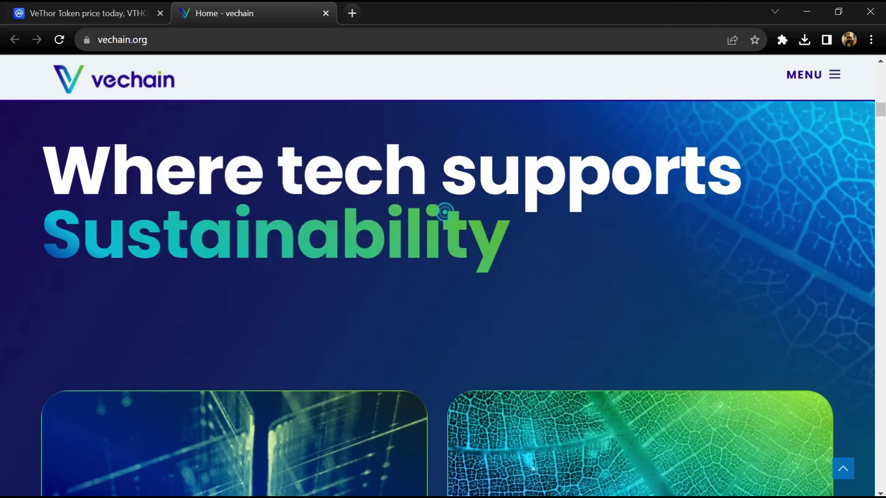
scroll(443, 211, down, 3)
scroll(443, 211, down, 2)
scroll(443, 297, down, 3)
scroll(442, 298, down, 2)
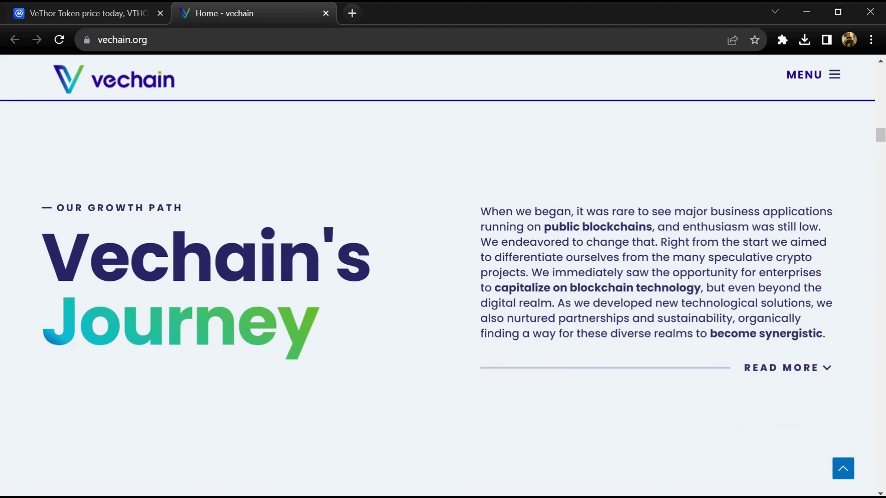
triple_click(541, 227)
click(540, 228)
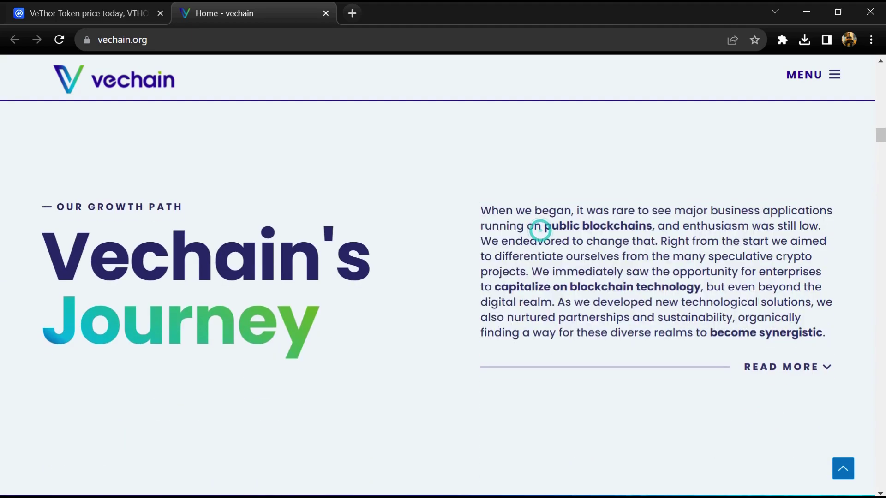
scroll(541, 228, down, 3)
scroll(540, 229, down, 3)
scroll(442, 298, down, 3)
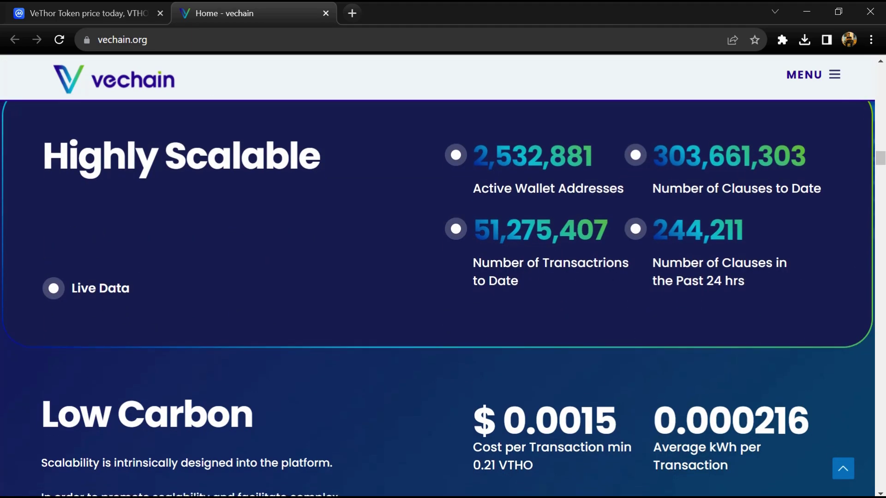
scroll(443, 298, down, 4)
scroll(443, 298, down, 3)
scroll(443, 298, down, 4)
scroll(443, 298, down, 5)
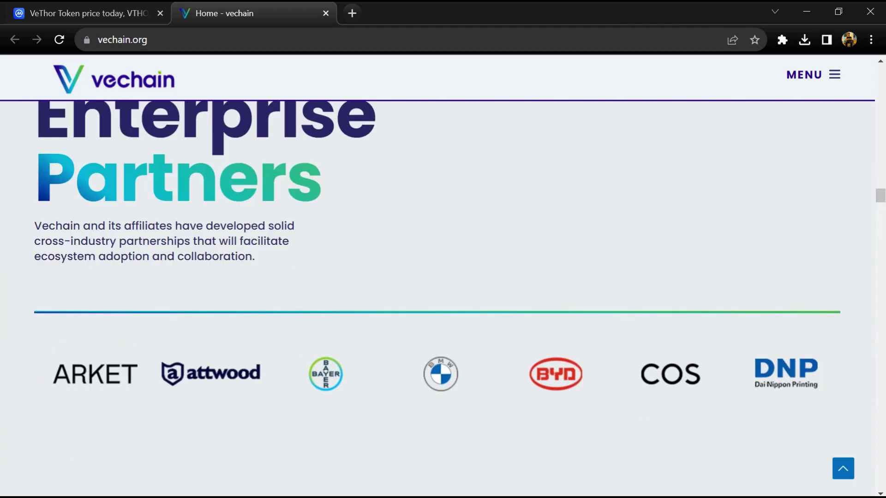
scroll(443, 298, down, 4)
scroll(443, 298, down, 1)
scroll(443, 297, down, 2)
scroll(443, 298, down, 2)
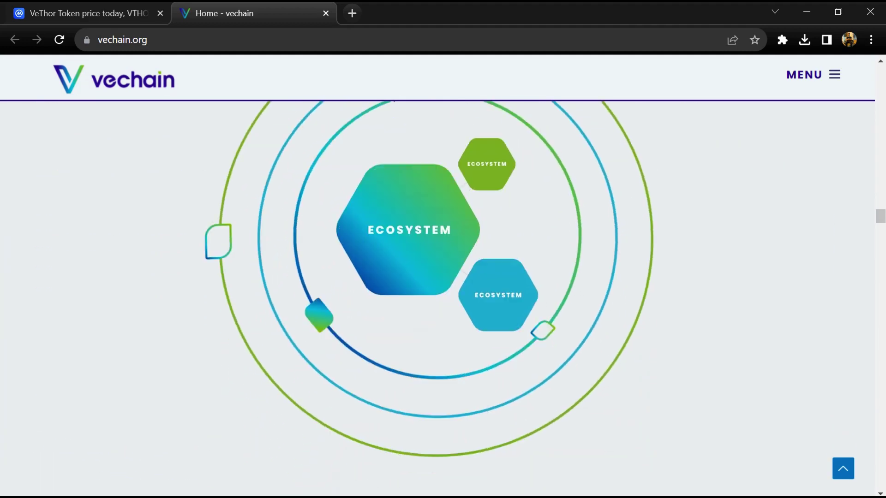
scroll(442, 298, down, 1)
scroll(443, 298, down, 2)
scroll(443, 298, down, 1)
scroll(443, 298, down, 1)
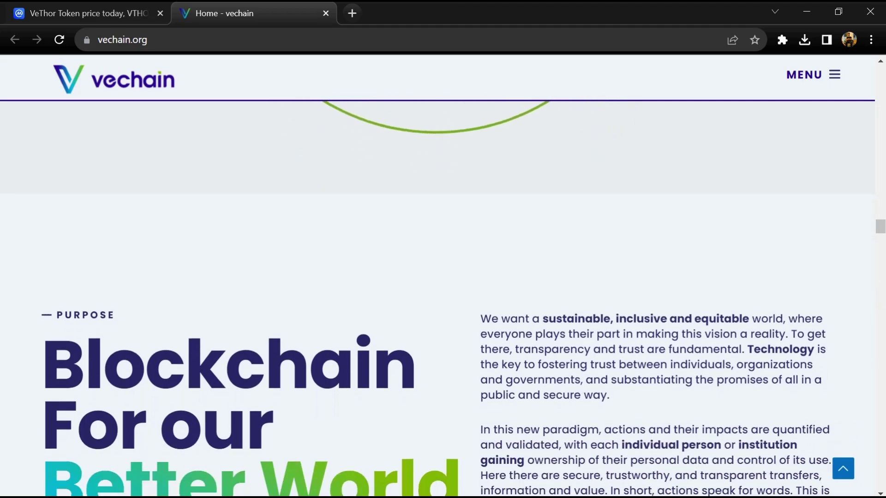
scroll(443, 298, down, 1)
scroll(442, 298, down, 1)
scroll(443, 297, down, 3)
scroll(443, 298, down, 3)
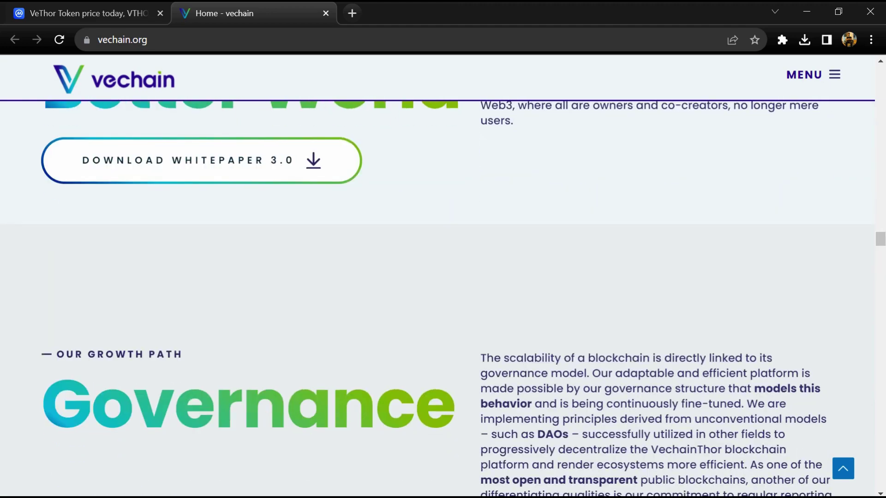
scroll(443, 298, down, 3)
scroll(443, 298, down, 1)
scroll(443, 298, down, 3)
scroll(443, 298, down, 1)
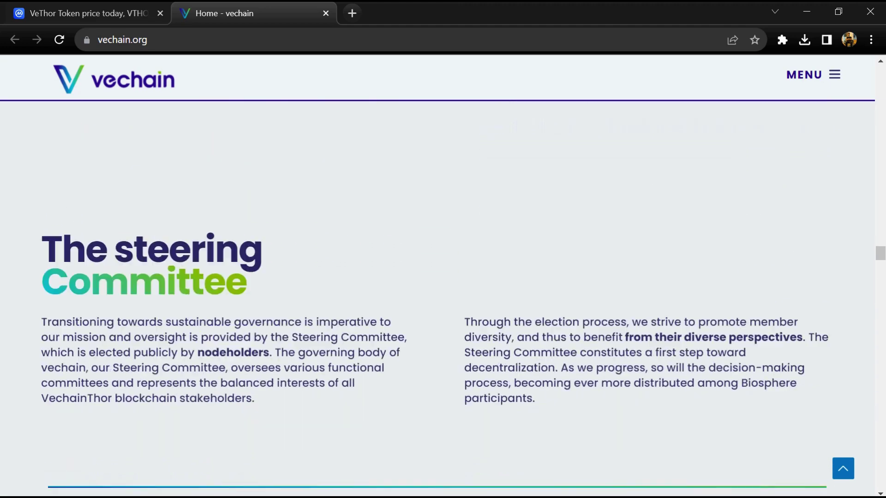
scroll(443, 298, down, 2)
scroll(444, 297, down, 1)
scroll(443, 297, down, 3)
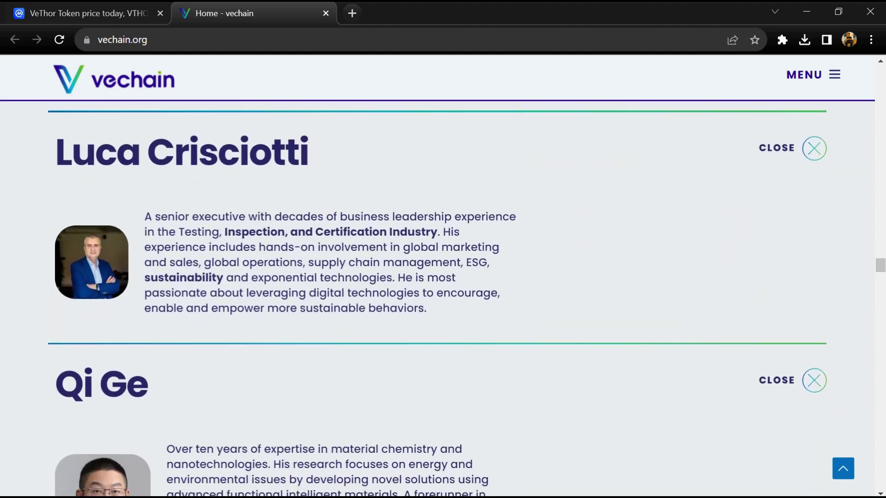
scroll(444, 298, down, 1)
scroll(443, 298, down, 3)
scroll(443, 298, down, 1)
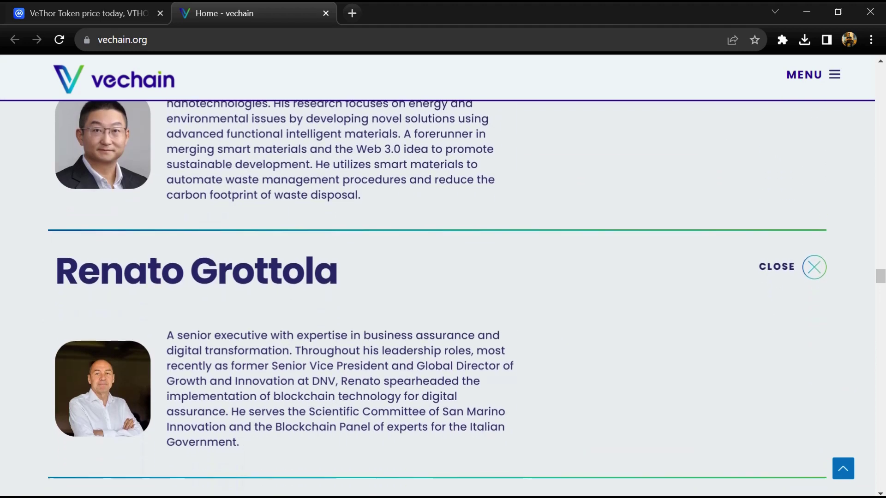
scroll(444, 298, down, 2)
scroll(443, 297, down, 1)
scroll(443, 298, down, 2)
scroll(443, 298, down, 2)
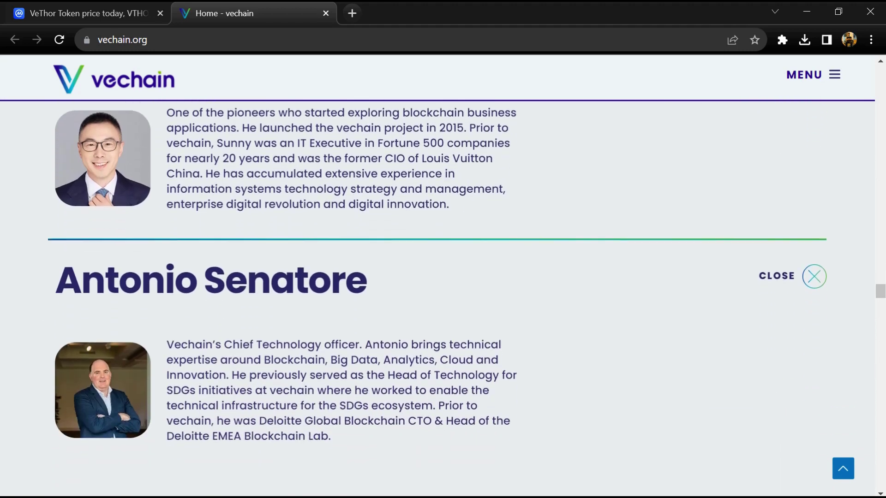
scroll(443, 298, down, 1)
scroll(444, 298, down, 3)
scroll(443, 298, down, 3)
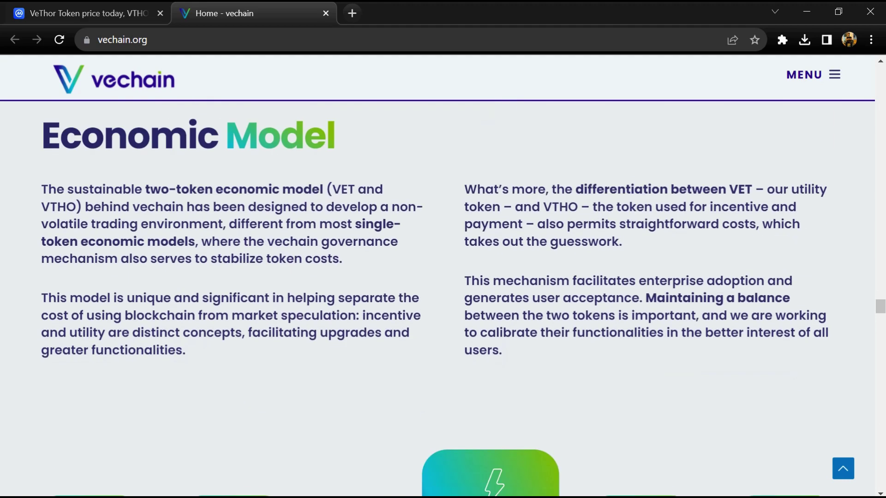
scroll(444, 298, down, 2)
scroll(443, 298, down, 2)
scroll(443, 298, down, 1)
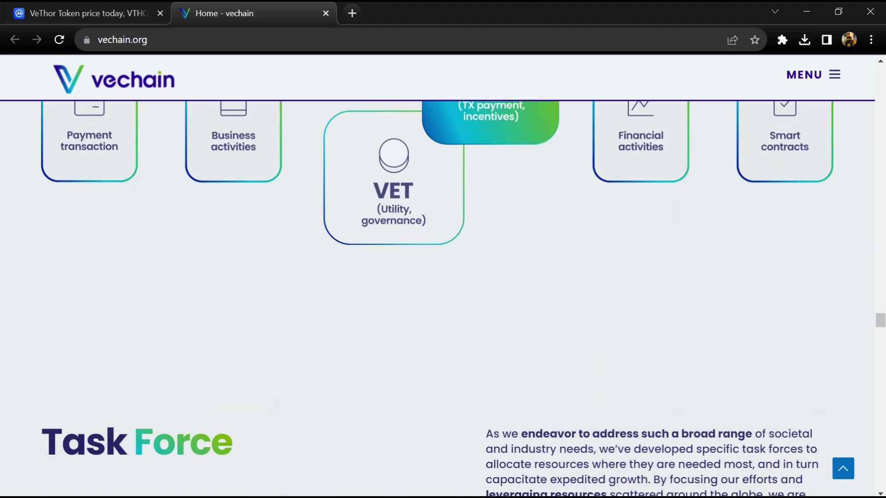
scroll(443, 297, down, 1)
scroll(443, 298, down, 2)
scroll(442, 298, down, 3)
scroll(443, 298, down, 2)
scroll(443, 298, down, 2)
scroll(443, 298, down, 2)
scroll(443, 298, down, 3)
scroll(443, 298, down, 3)
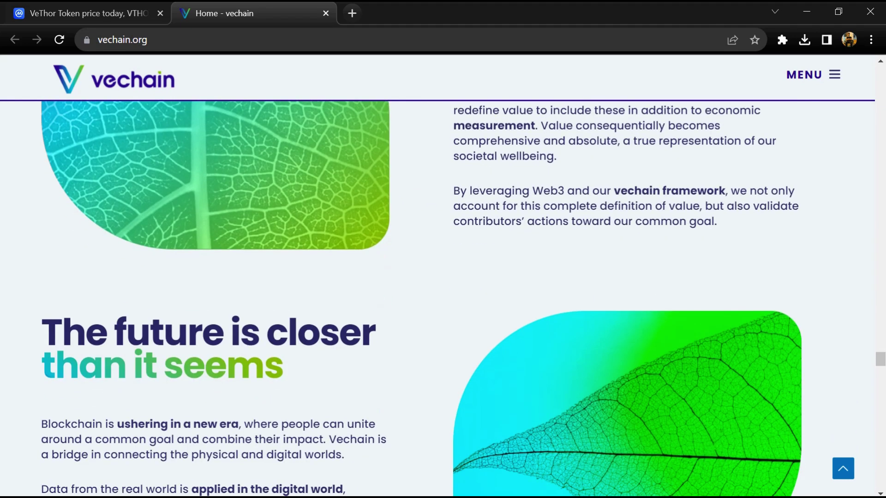
scroll(443, 297, down, 3)
scroll(444, 297, down, 1)
scroll(443, 298, down, 3)
scroll(442, 298, down, 4)
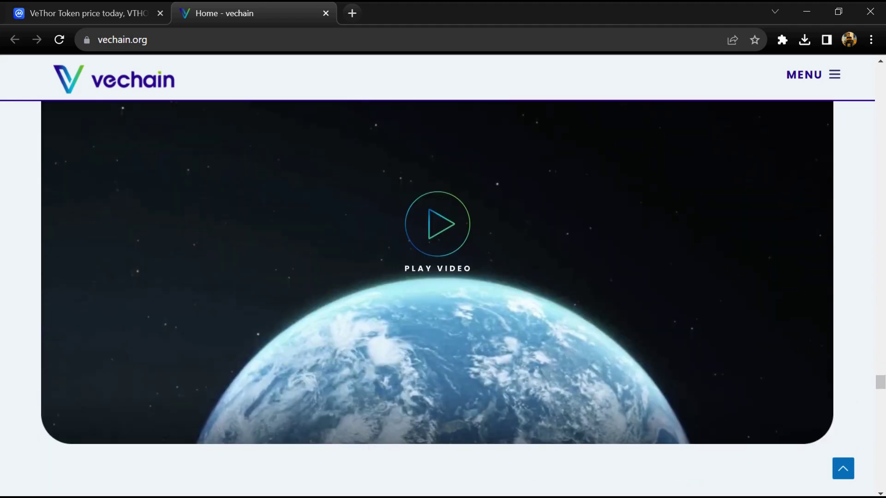
scroll(443, 298, down, 3)
scroll(443, 297, down, 1)
scroll(444, 298, down, 2)
scroll(443, 298, down, 3)
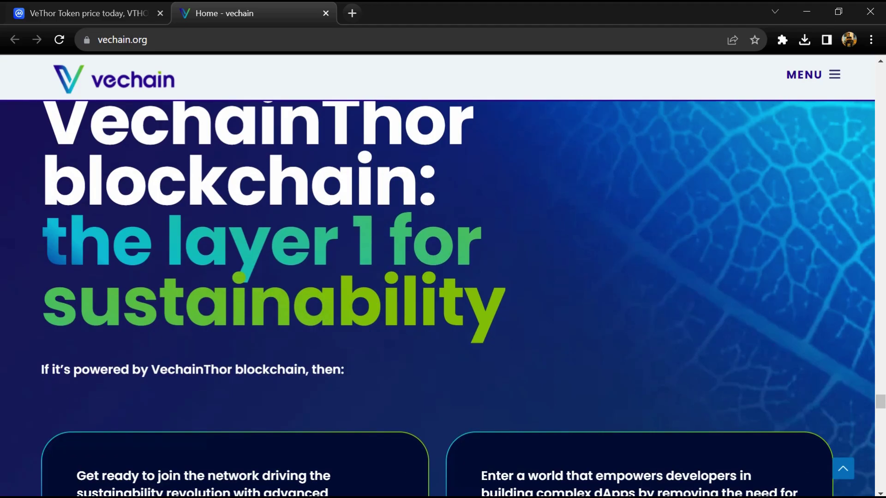
scroll(443, 298, down, 3)
scroll(444, 297, down, 3)
scroll(443, 298, down, 1)
scroll(443, 297, down, 1)
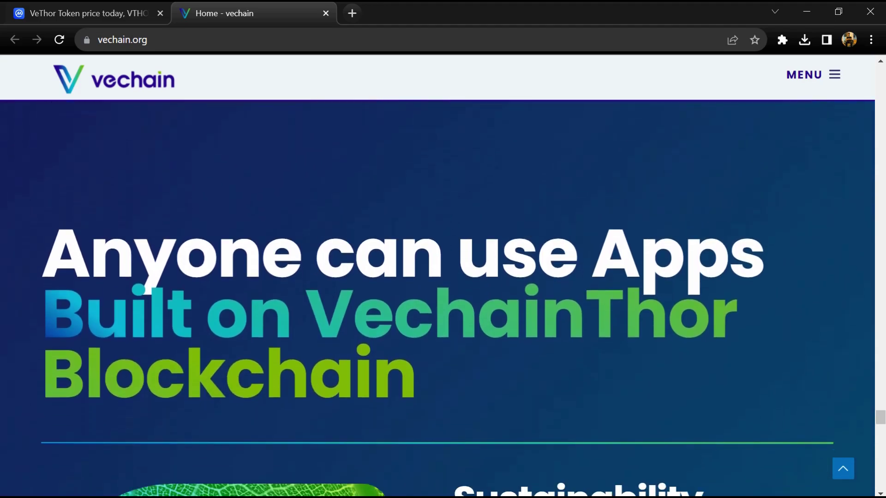
scroll(443, 298, down, 1)
scroll(442, 297, down, 1)
scroll(444, 298, down, 2)
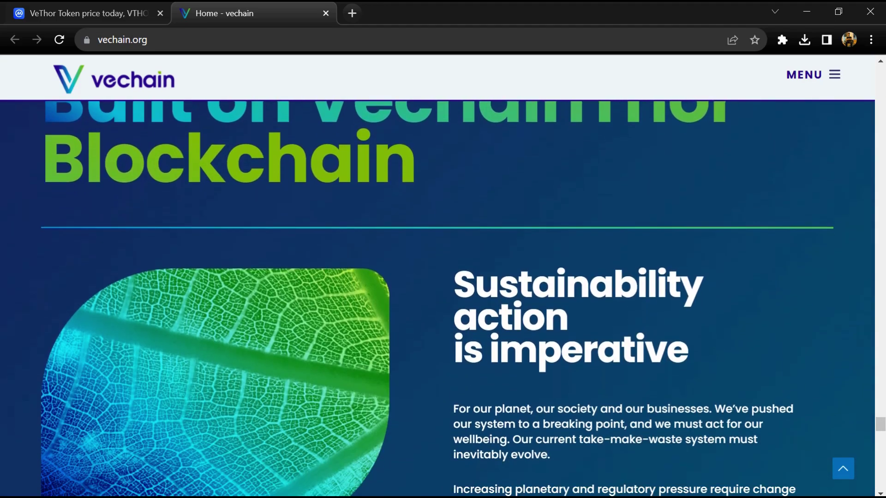
scroll(443, 297, down, 1)
scroll(443, 298, down, 2)
scroll(442, 298, down, 3)
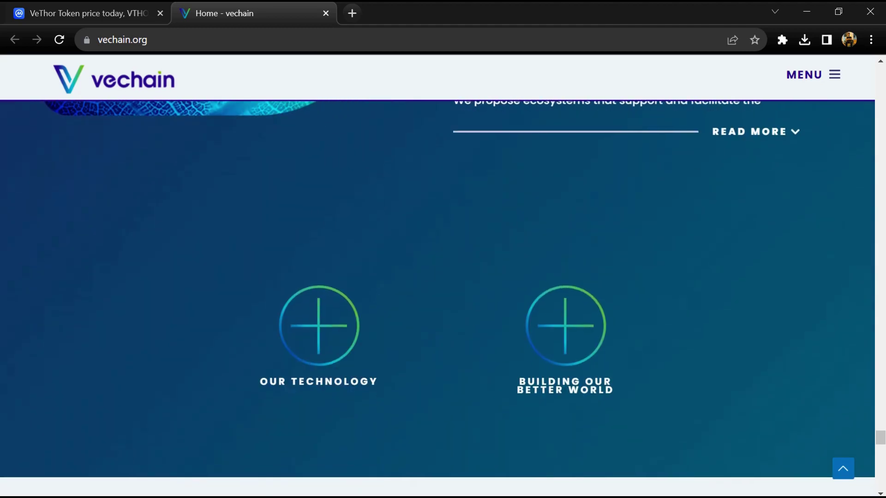
scroll(443, 297, down, 2)
scroll(443, 298, down, 2)
- Jump back to the Blockchain for Our Better World hero at the top of vechain.org
key(Home)
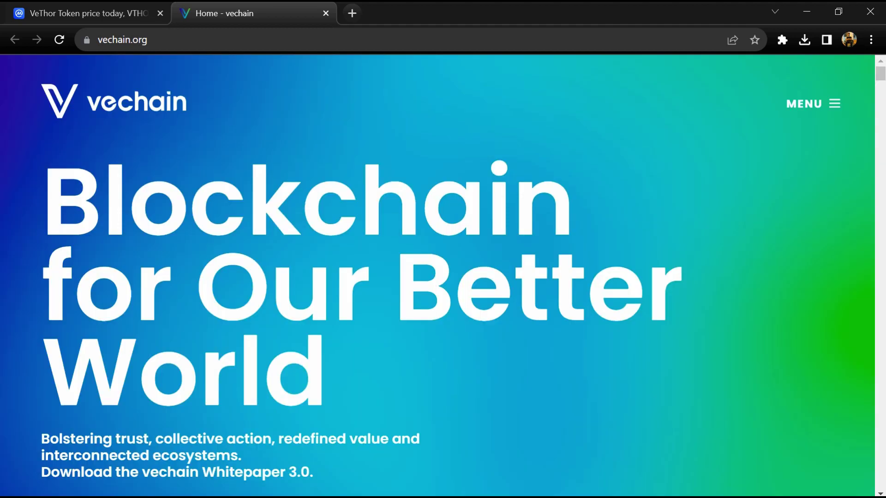
- On the VeThor Token page, highlight the Total and Circulating supply figures of 70,307,451,664 VTHO
click(90, 13)
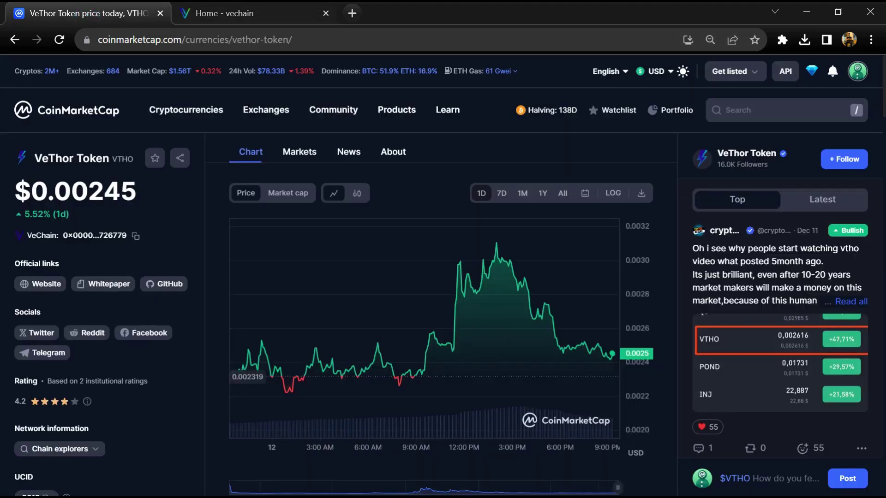
scroll(174, 336, up, 3)
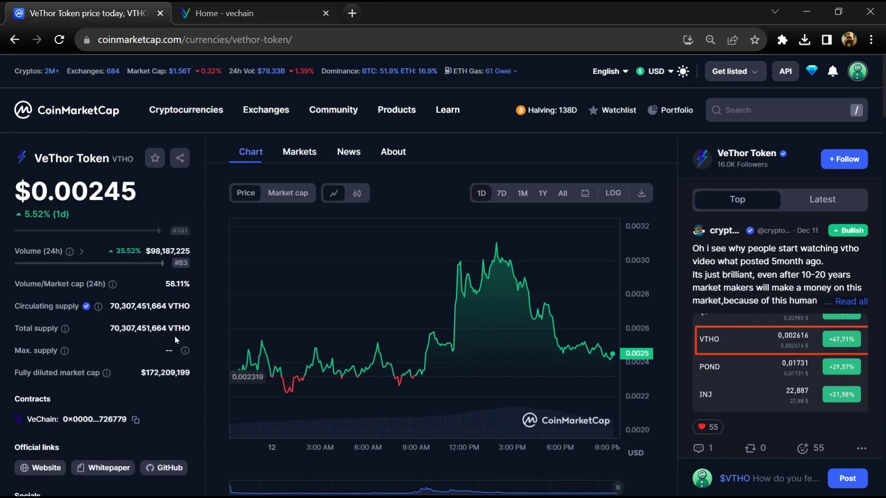
triple_click(174, 336)
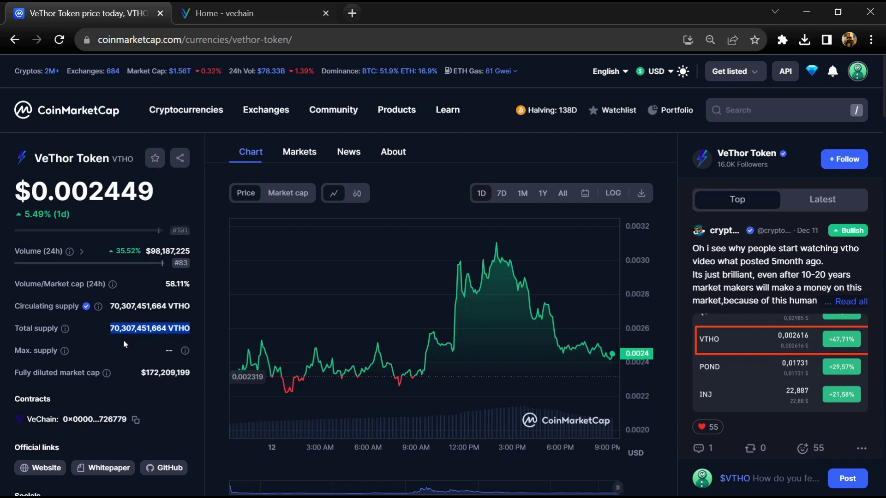
click(123, 339)
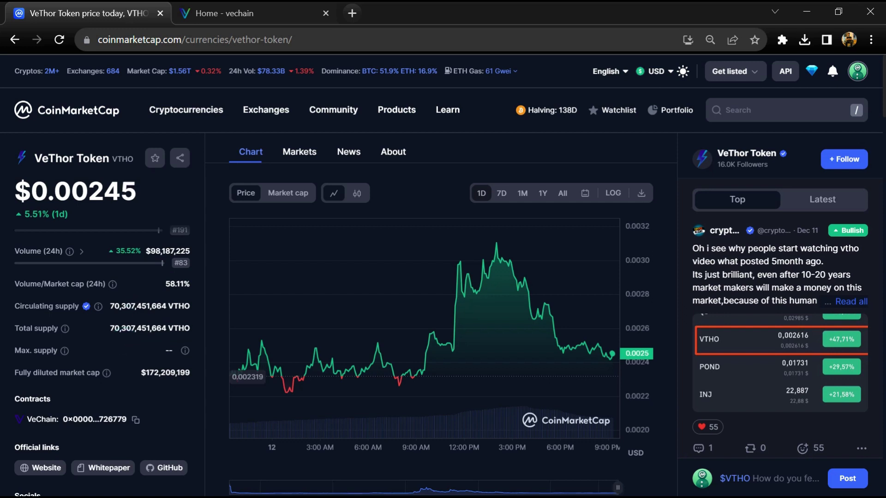
triple_click(131, 306)
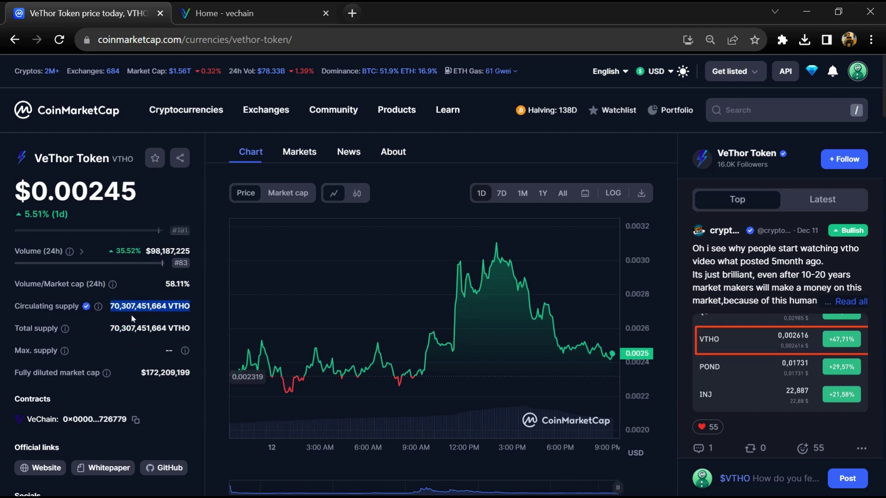
click(131, 315)
click(295, 155)
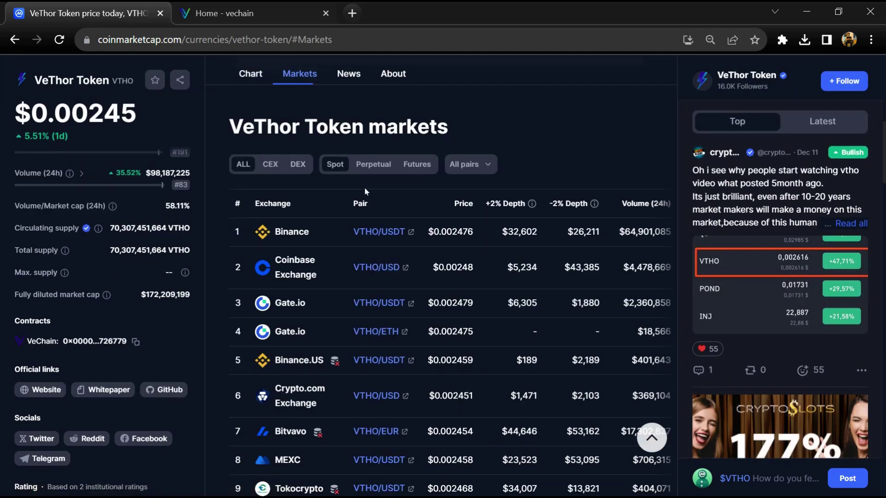
scroll(365, 188, down, 2)
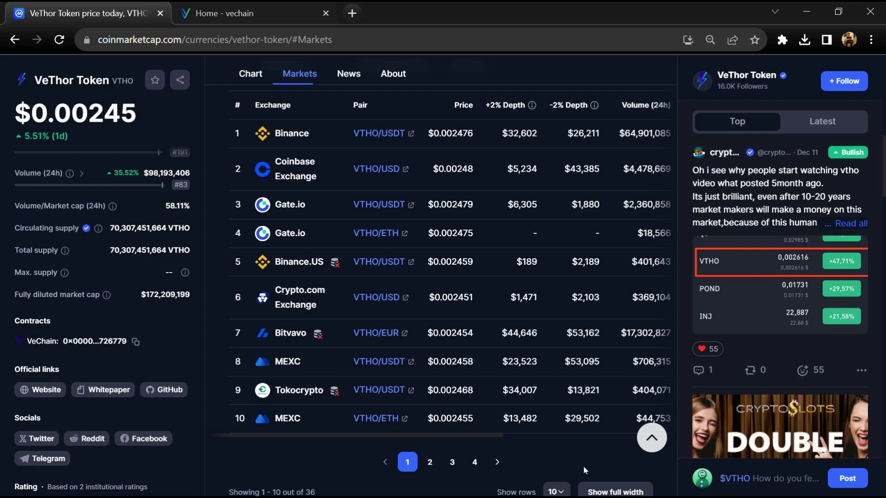
- Widen the 36-market VTHO table to full width and list the trading-pair currency filter choices
click(595, 488)
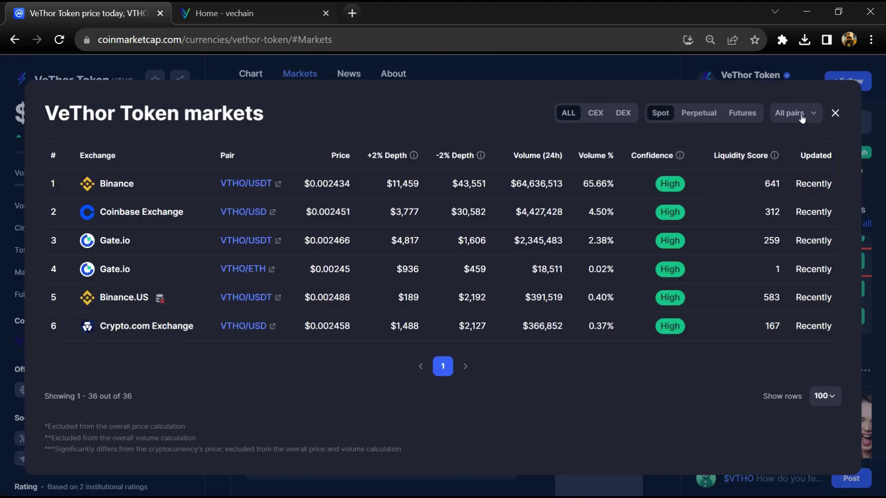
click(803, 115)
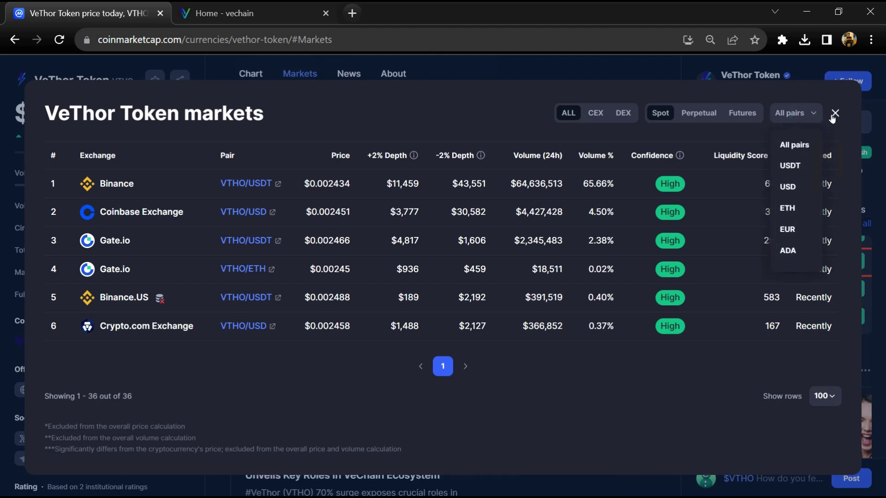
scroll(602, 179, down, 4)
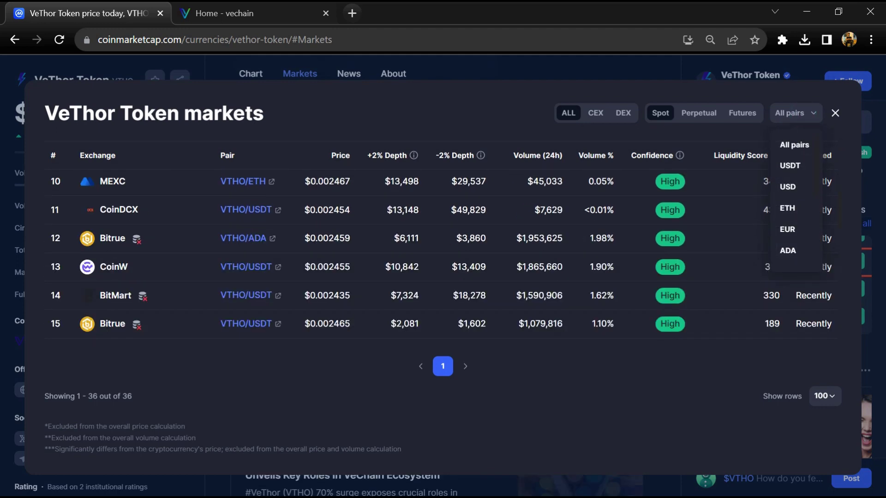